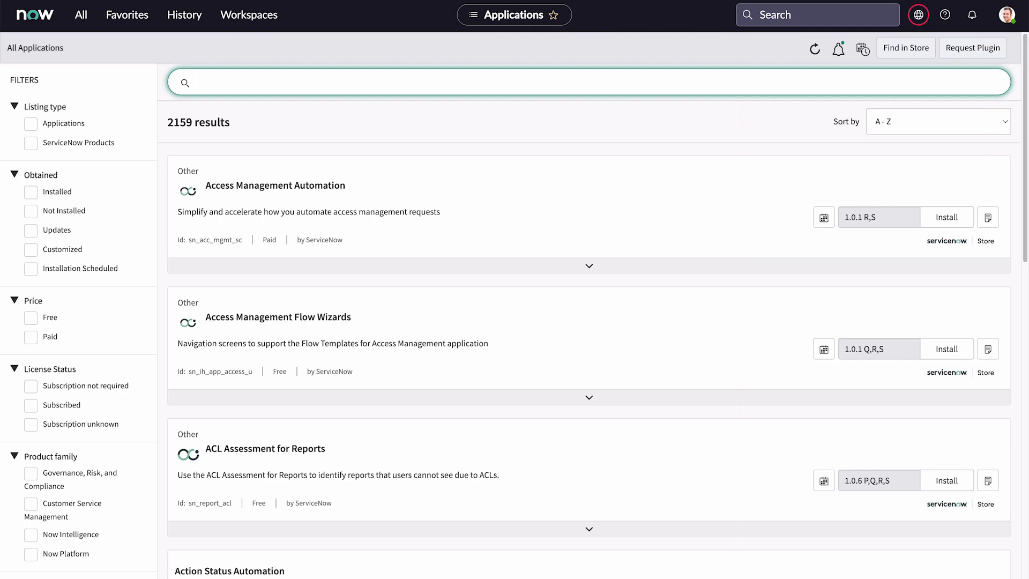
# Open the New Hire record from the Order Guides list.
pyautogui.write('Order guide')
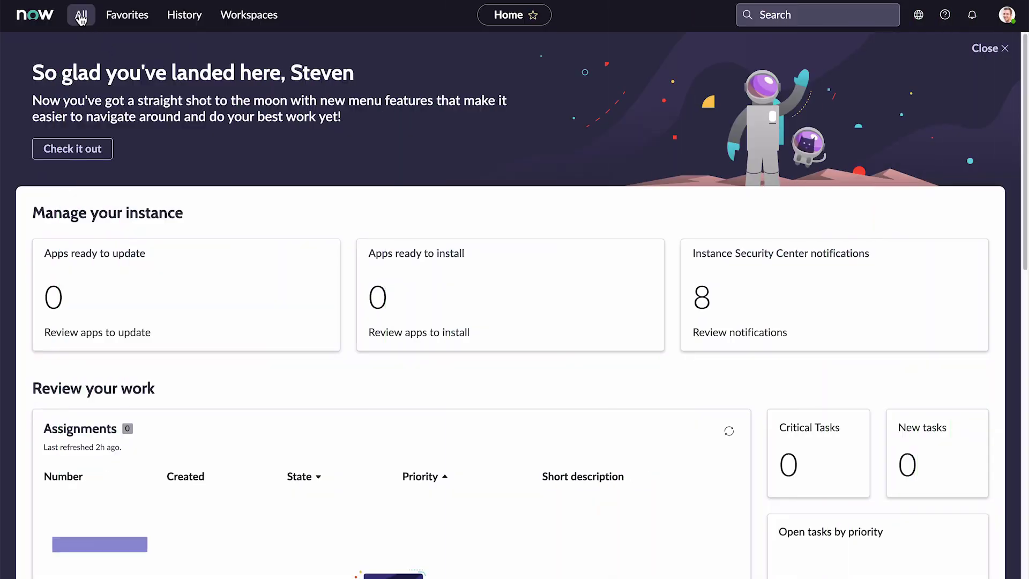
pyautogui.click(81, 15)
pyautogui.write('order guides')
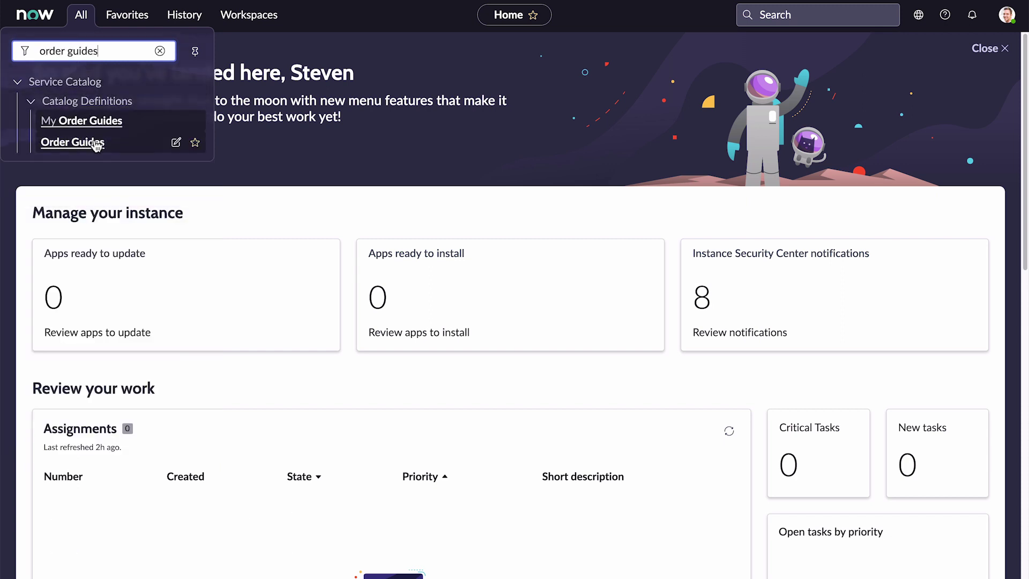
pyautogui.click(94, 142)
pyautogui.click(86, 176)
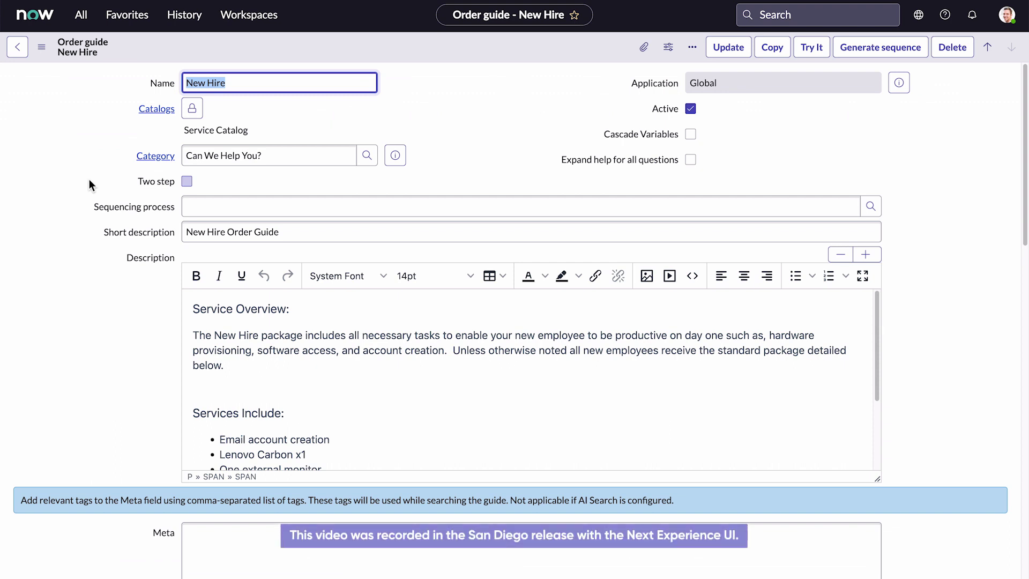
# Show the guide's Rule base list of seven items, such as Standard Laptop and Corp VPN.
pyautogui.scroll(-5, 89, 179)
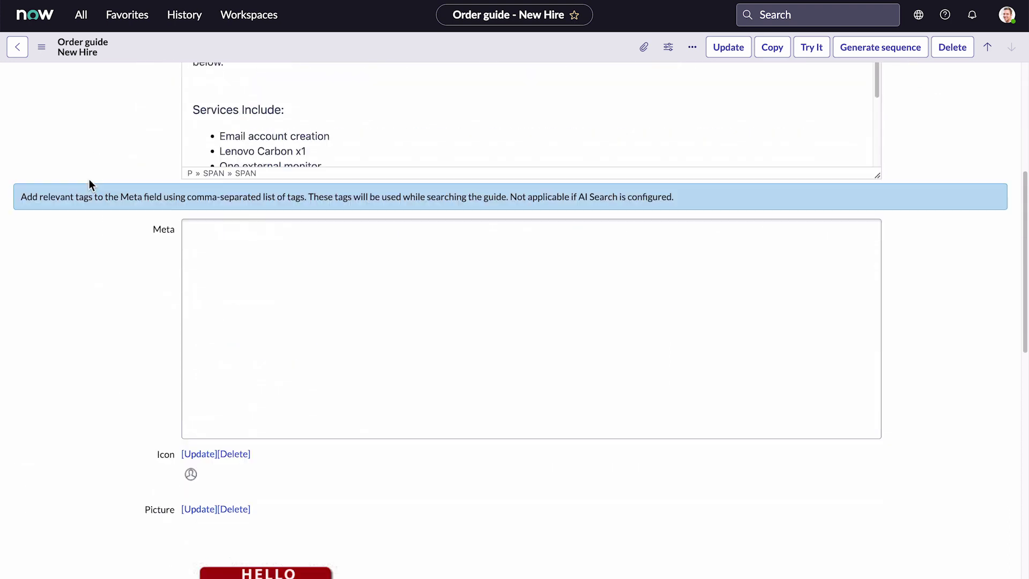
pyautogui.scroll(-10, 89, 179)
pyautogui.click(166, 271)
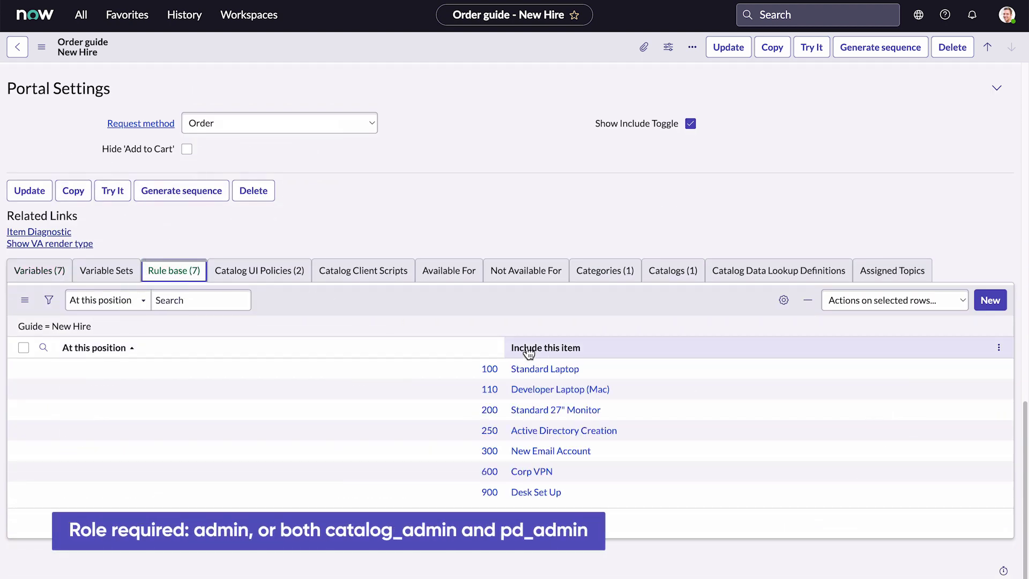
pyautogui.scroll(15, 528, 351)
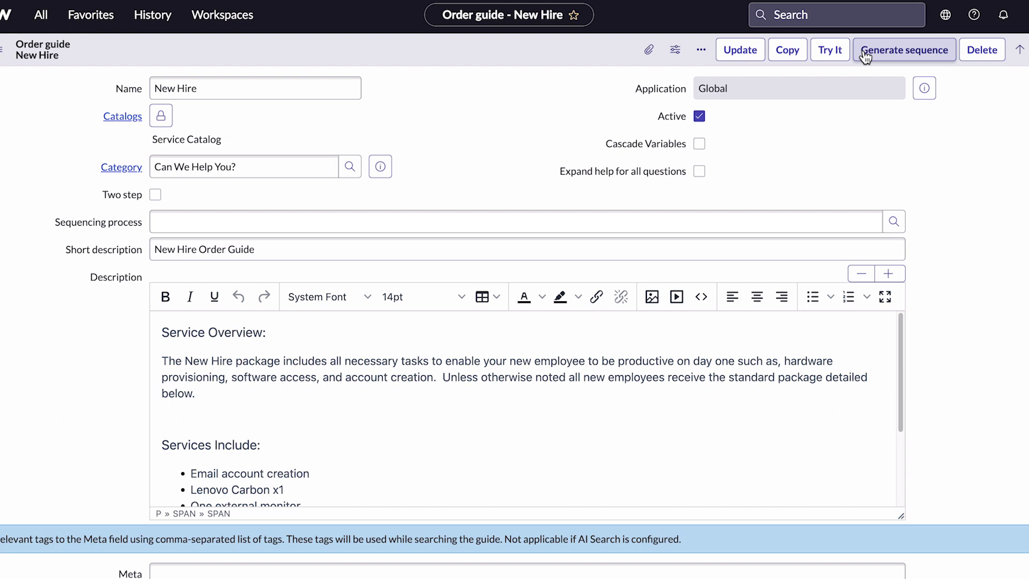
# Generate a draft sequence named 'New Hire process' from the New Hire order guide.
pyautogui.click(865, 54)
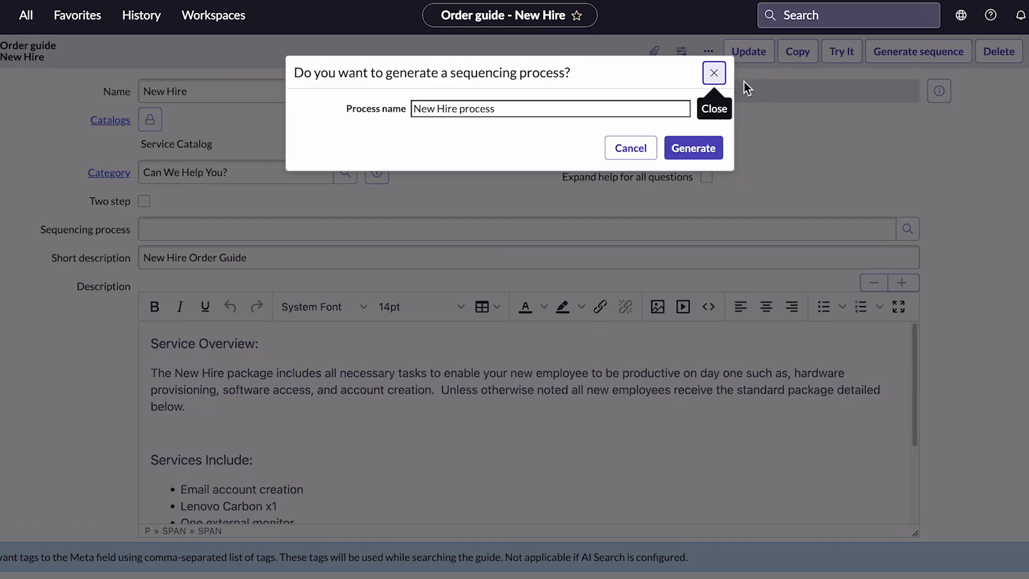
pyautogui.click(637, 107)
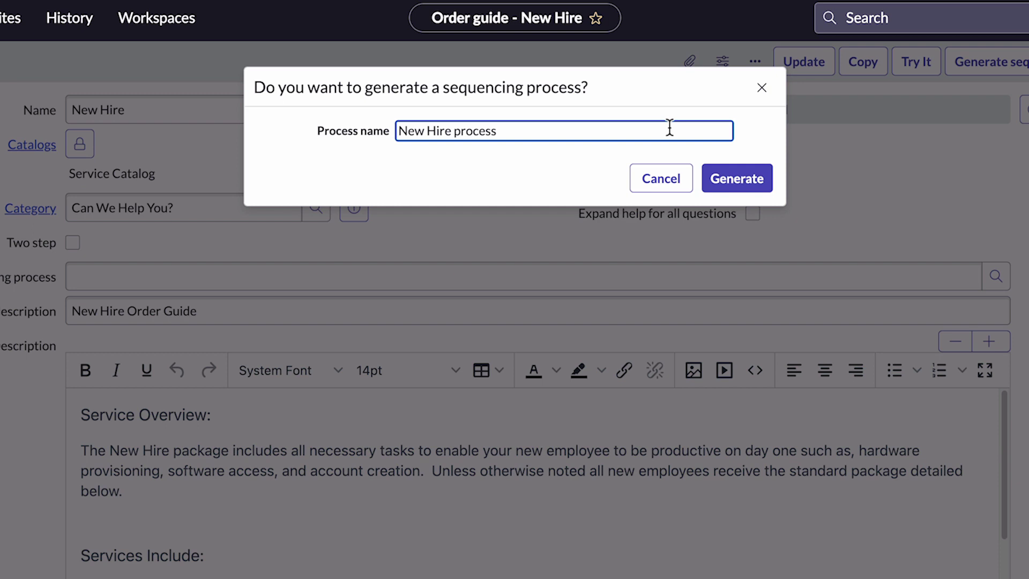
pyautogui.click(726, 181)
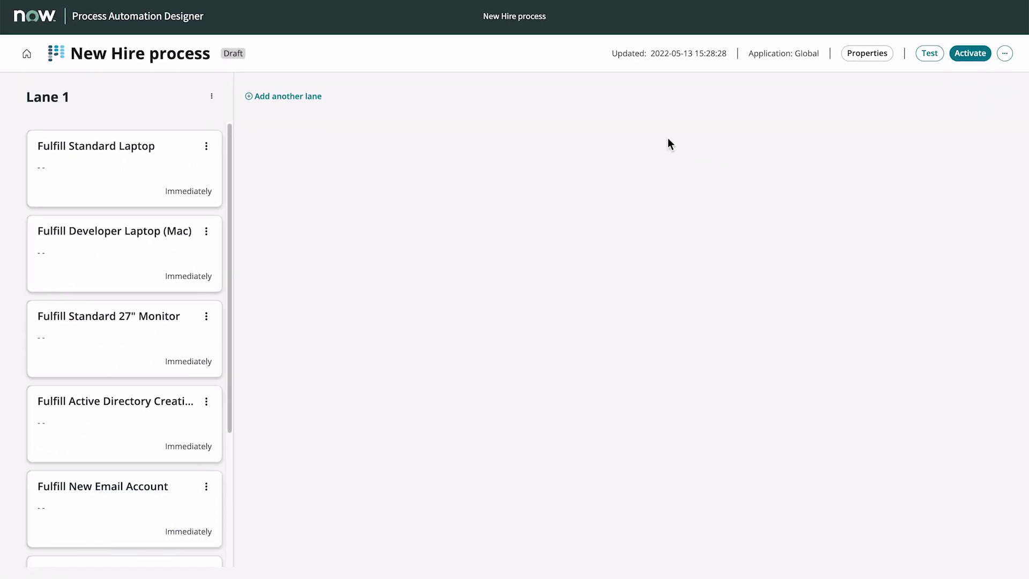
# Add two new lanes named VPN and Desk setup.
pyautogui.click(312, 99)
pyautogui.click(797, 151)
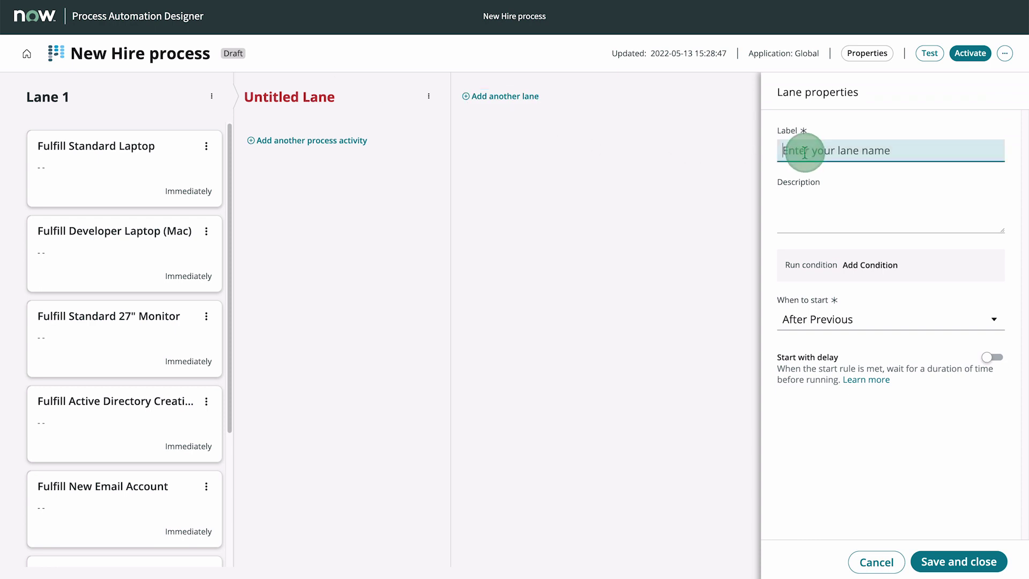
pyautogui.write('VPN')
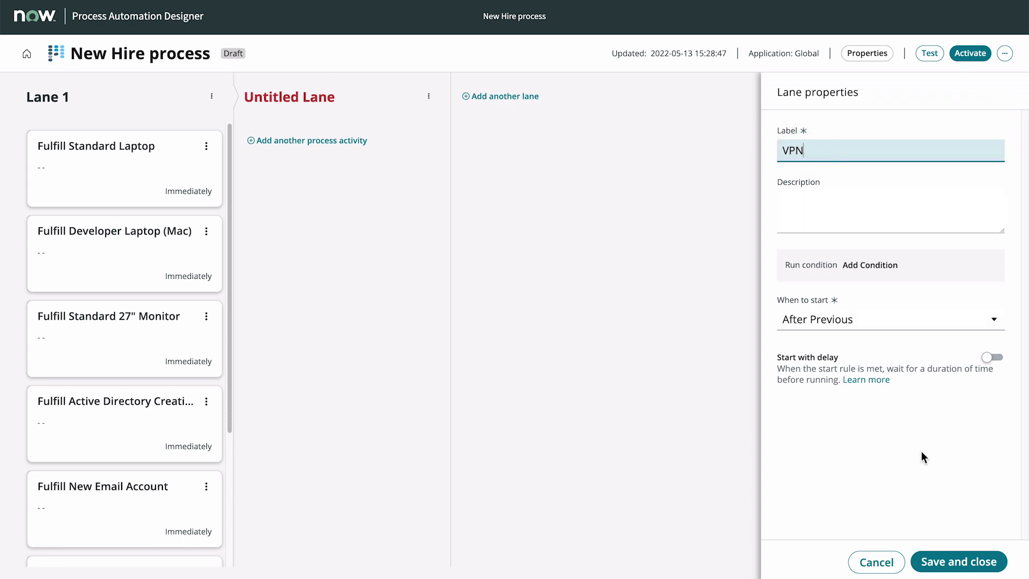
pyautogui.click(944, 560)
pyautogui.click(495, 96)
pyautogui.click(792, 152)
pyautogui.write('Desk setup')
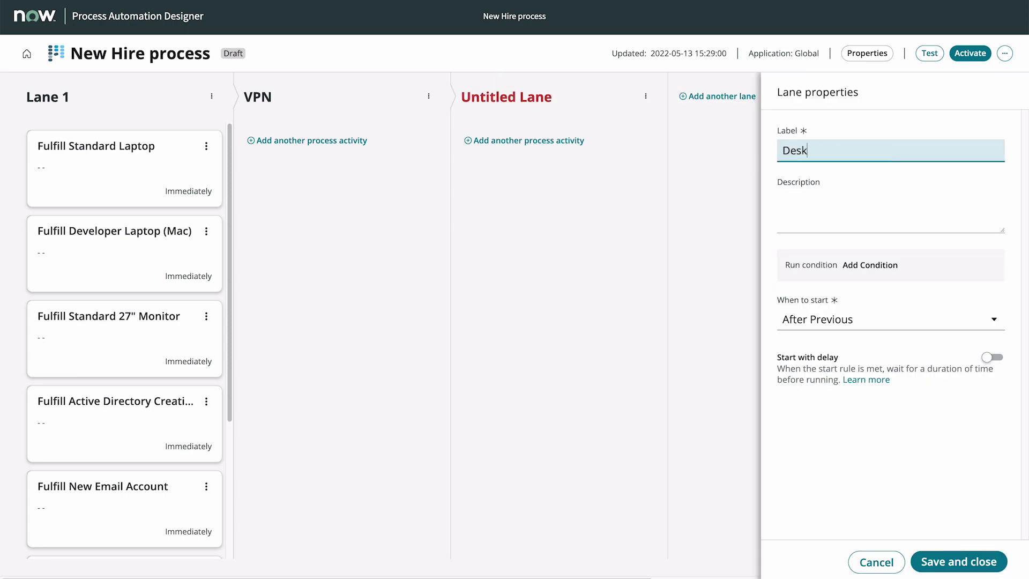
pyautogui.click(945, 560)
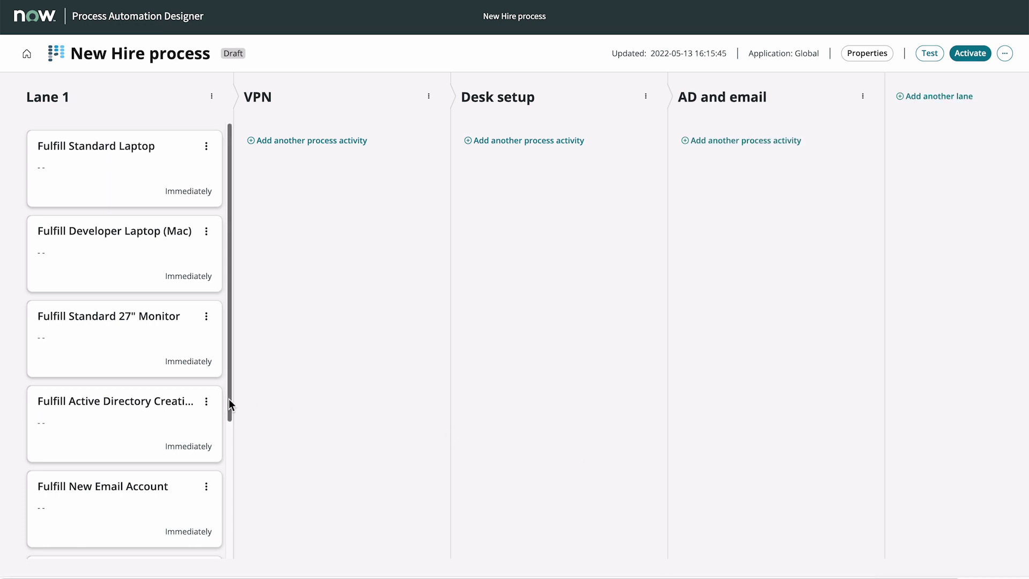
# Move the Corp VPN, 27" Monitor, Desk Set Up, Active Directory and New Email Account cards into matching lanes.
pyautogui.moveTo(229, 398); pyautogui.dragTo(221, 538)
pyautogui.moveTo(138, 424); pyautogui.dragTo(367, 169)
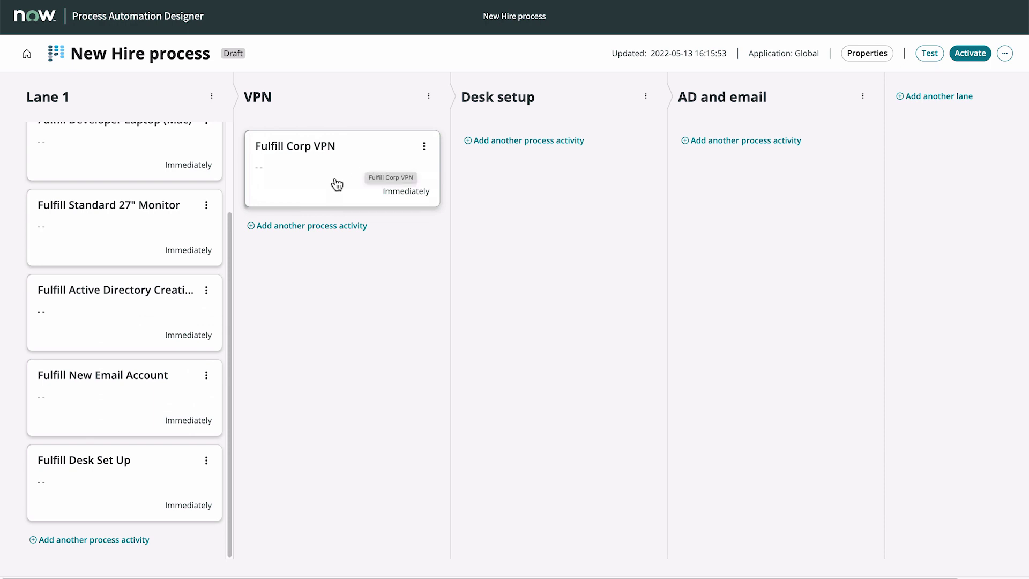
pyautogui.moveTo(142, 241); pyautogui.dragTo(580, 162)
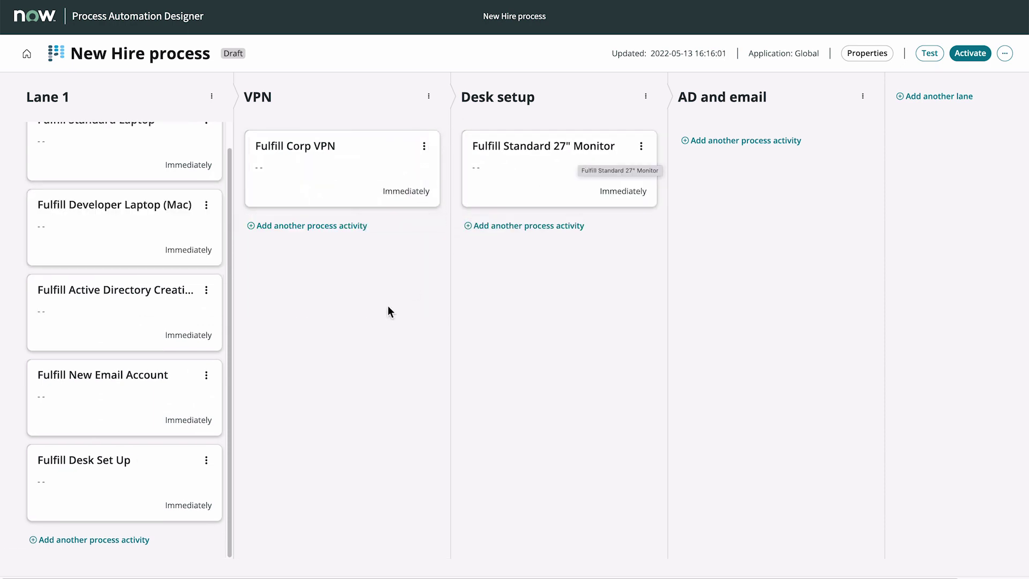
pyautogui.moveTo(131, 487); pyautogui.dragTo(564, 145)
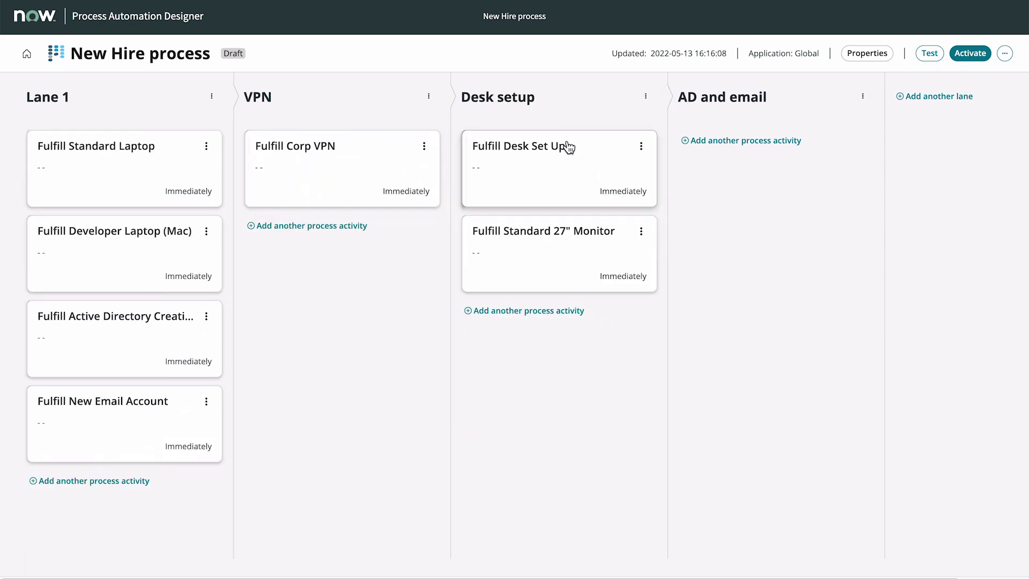
pyautogui.moveTo(140, 317); pyautogui.dragTo(757, 156)
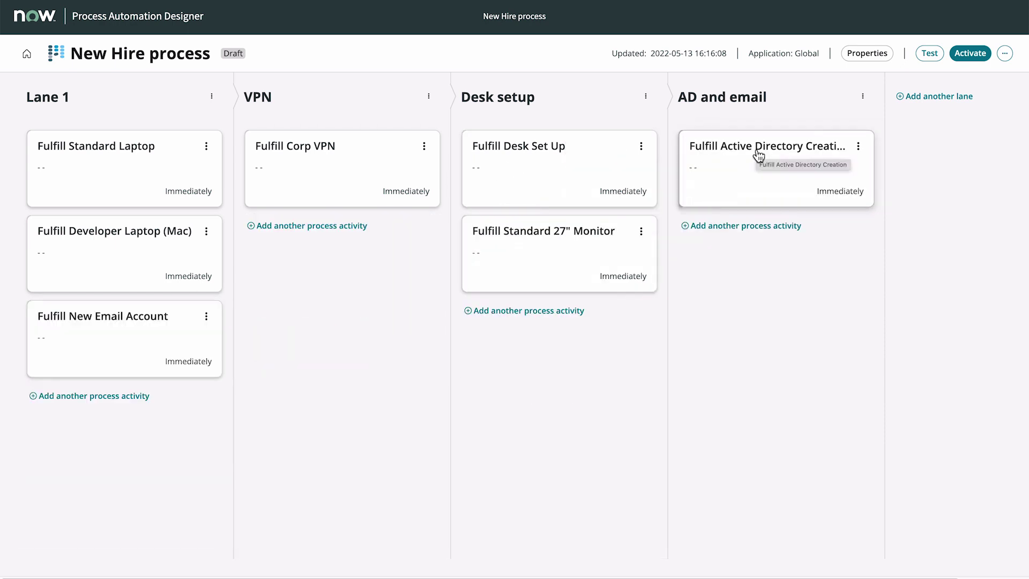
pyautogui.moveTo(133, 348); pyautogui.dragTo(793, 250)
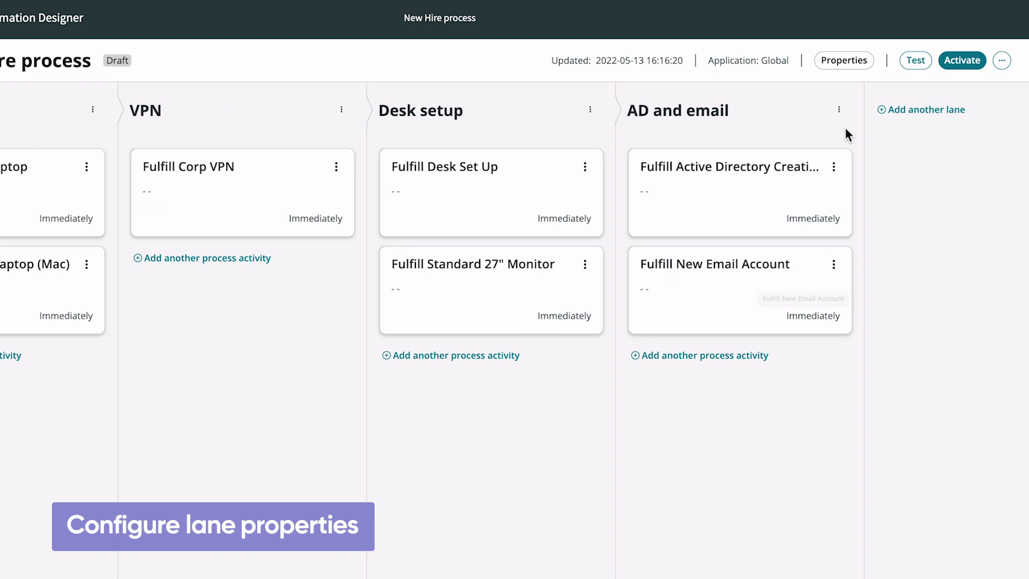
pyautogui.click(839, 111)
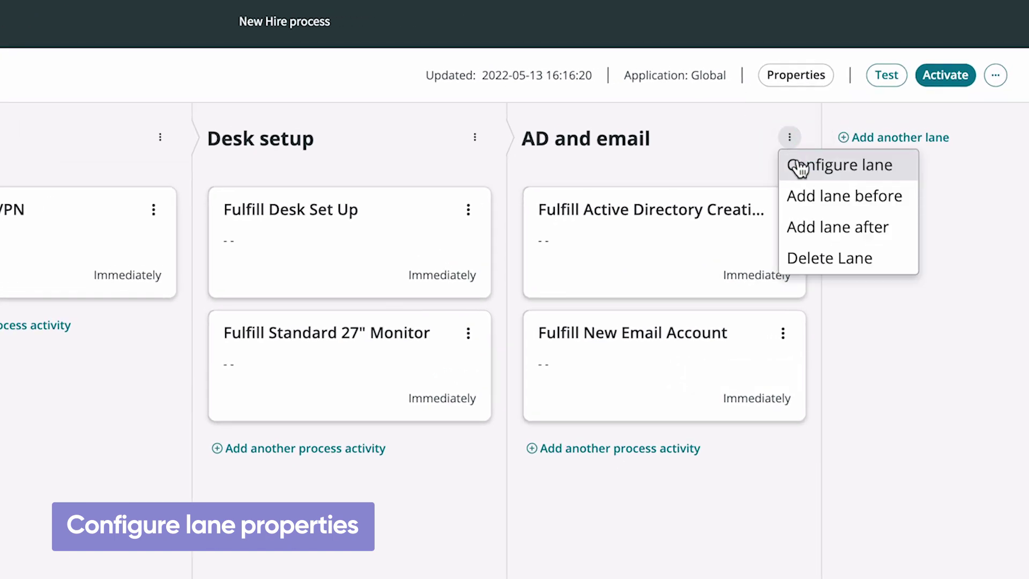
# Set the AD and email lane's When to start to Immediately and save.
pyautogui.click(799, 167)
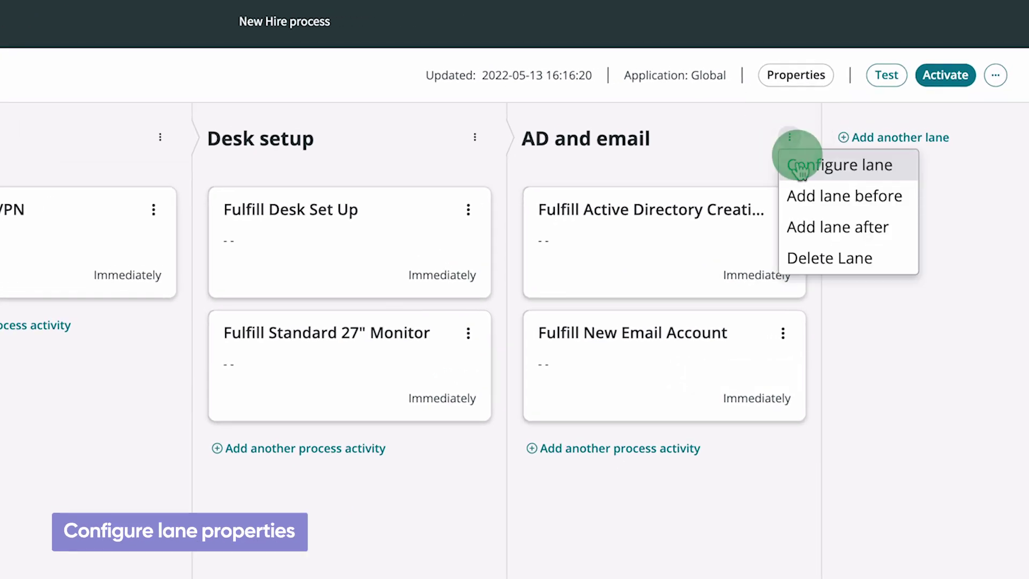
pyautogui.click(842, 381)
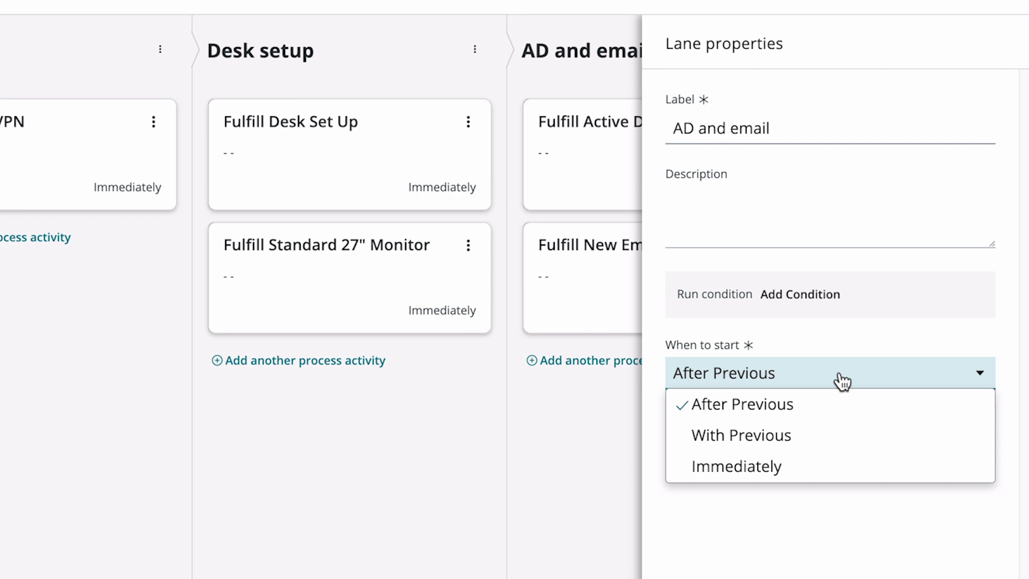
pyautogui.click(836, 466)
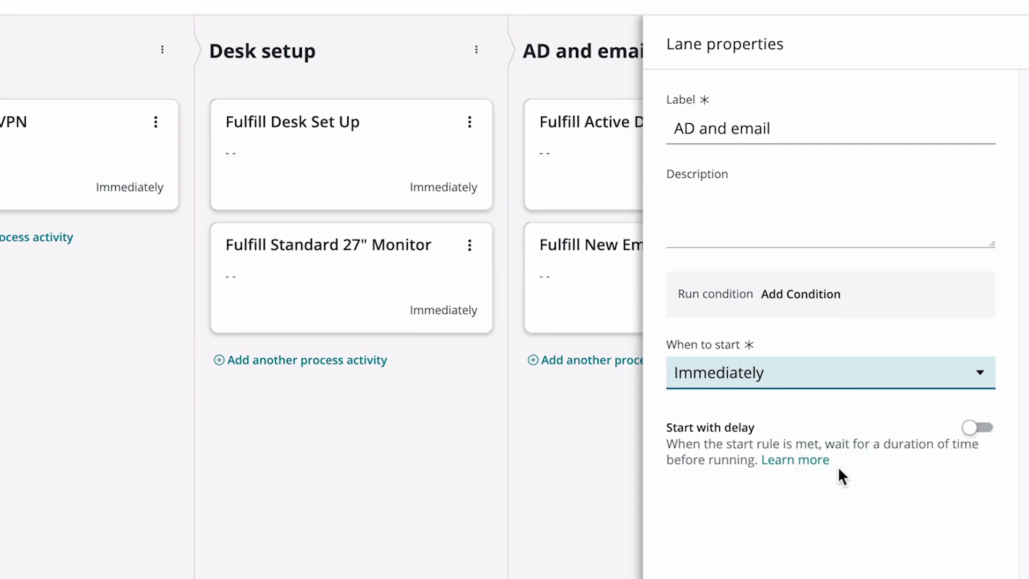
pyautogui.click(956, 560)
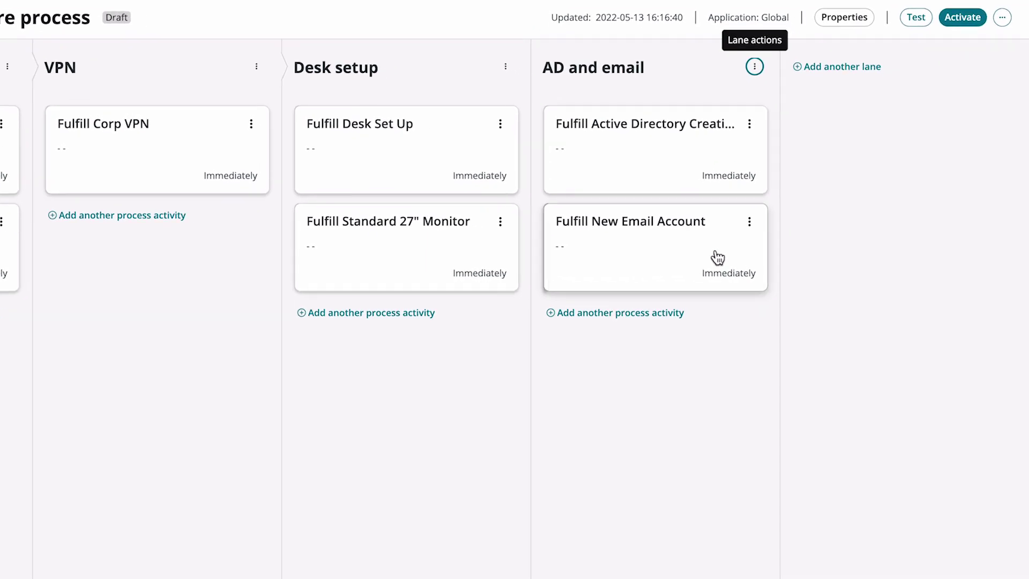
# Set Fulfill New Email Account's When to start to After Previous and save.
pyautogui.click(717, 257)
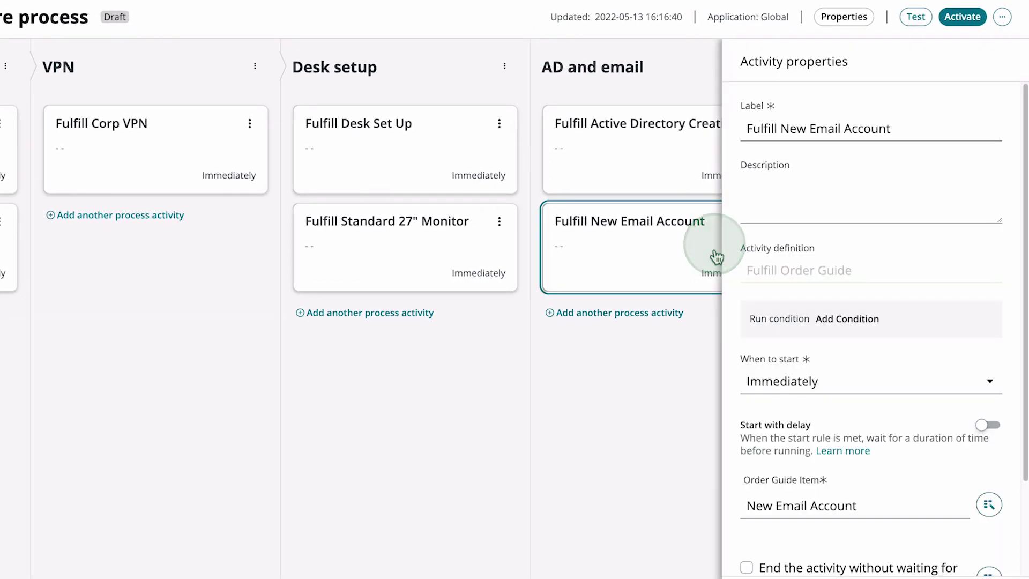
pyautogui.click(848, 380)
pyautogui.click(848, 430)
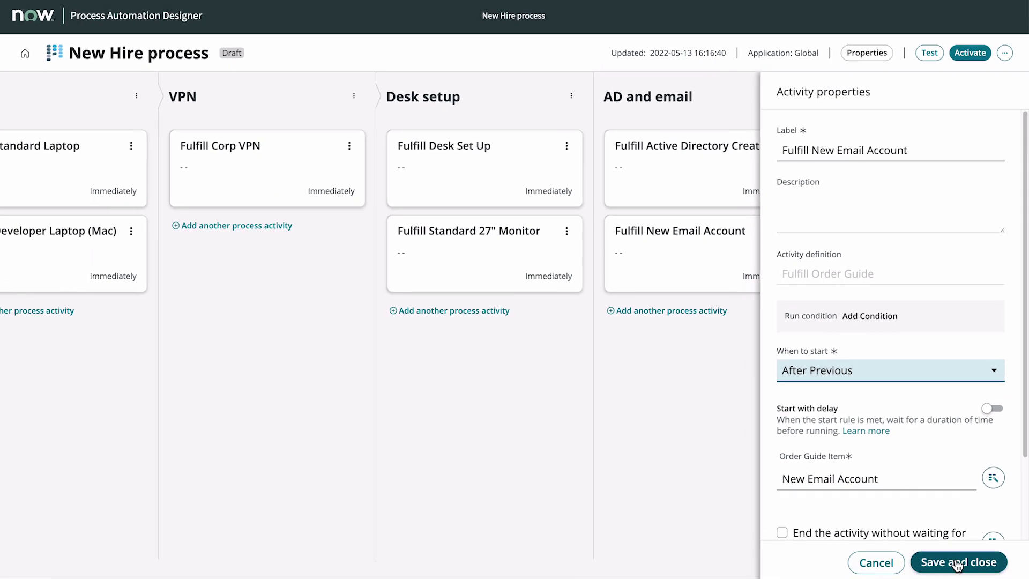
pyautogui.click(956, 563)
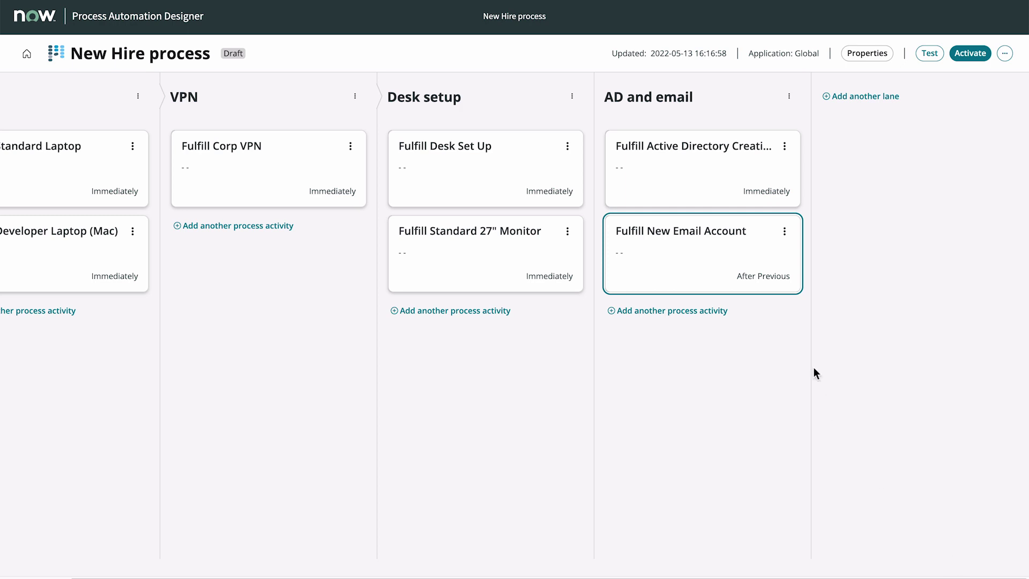
# Add a run condition requiring the Active Directory Creation task's State to be Closed Complete, and save.
pyautogui.click(739, 255)
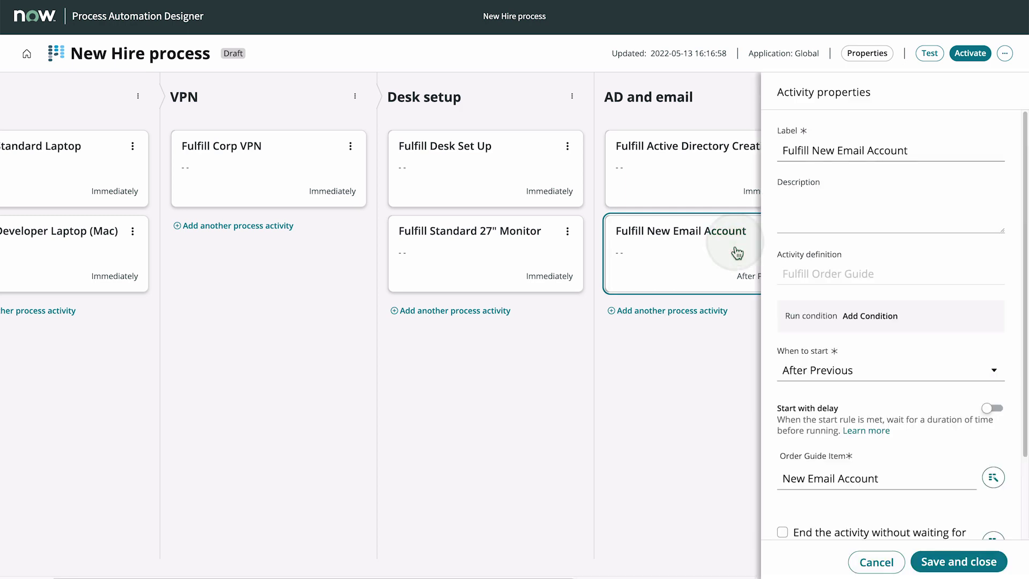
pyautogui.click(850, 328)
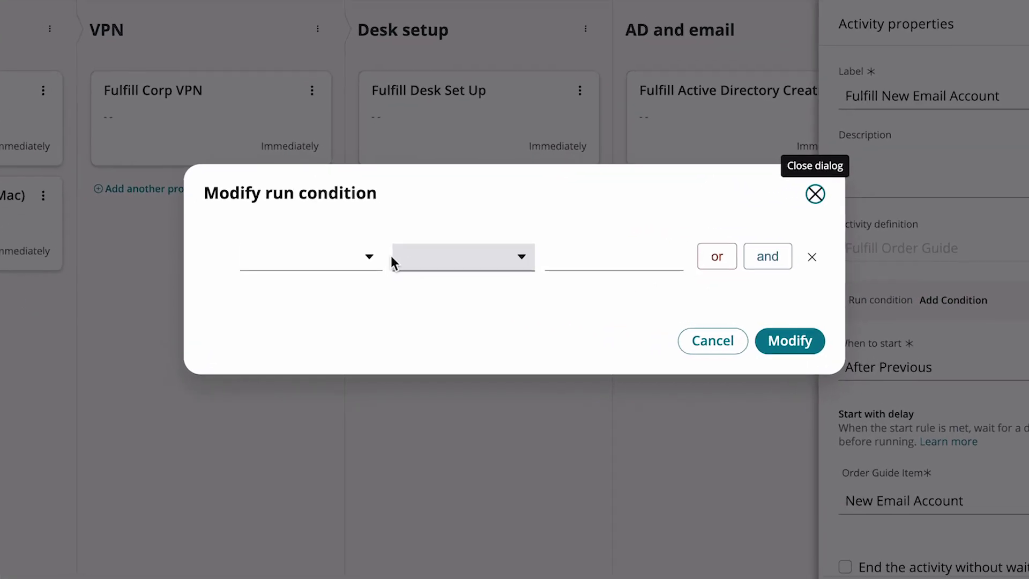
pyautogui.click(369, 256)
pyautogui.click(437, 338)
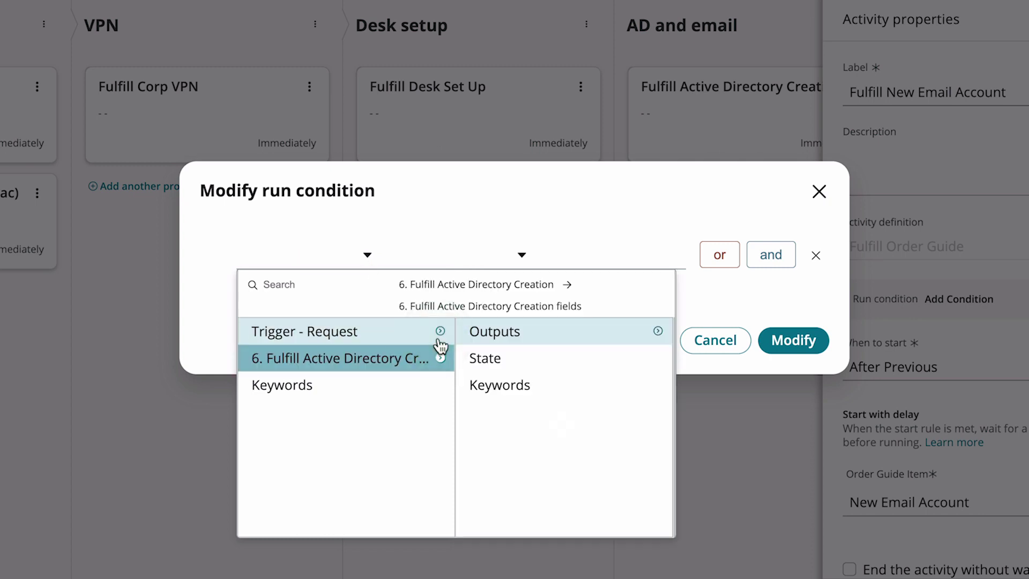
pyautogui.click(658, 333)
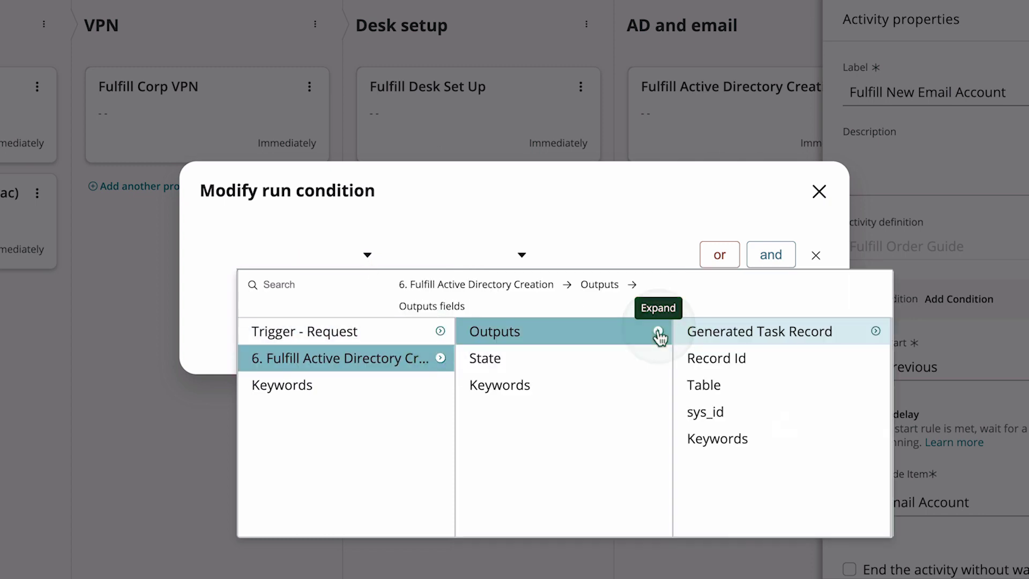
pyautogui.click(875, 331)
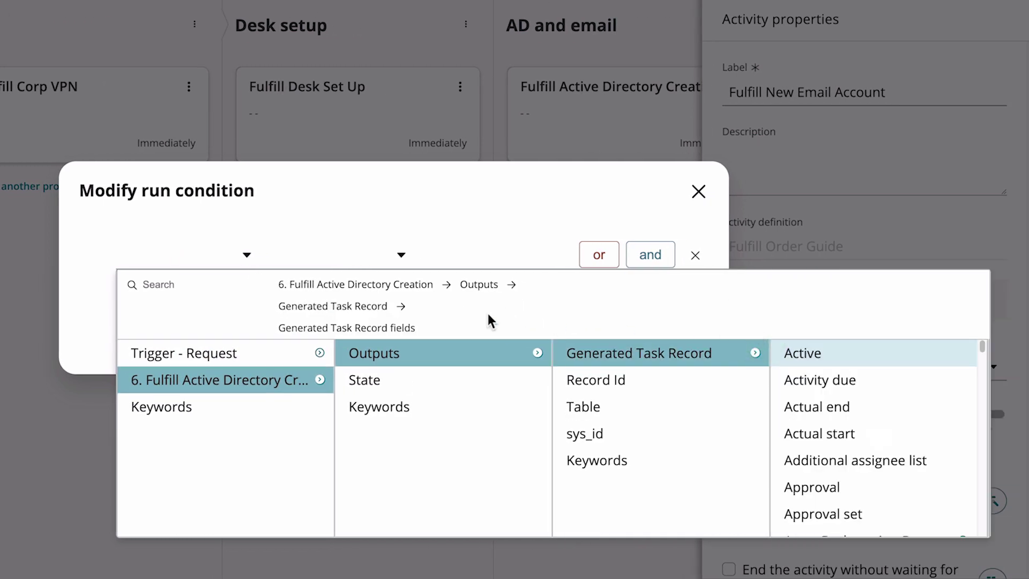
pyautogui.click(200, 282)
pyautogui.write('state')
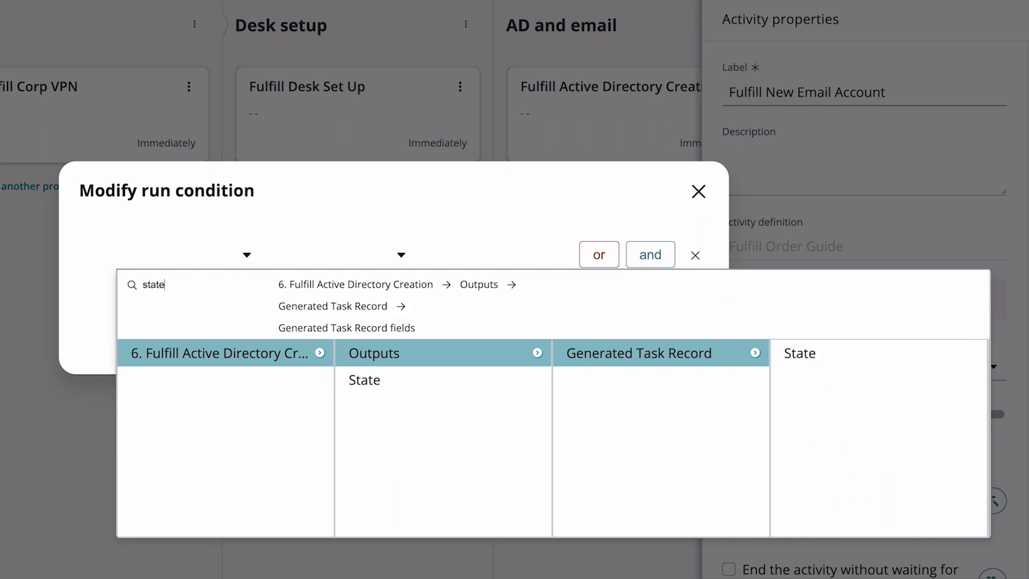
pyautogui.click(798, 353)
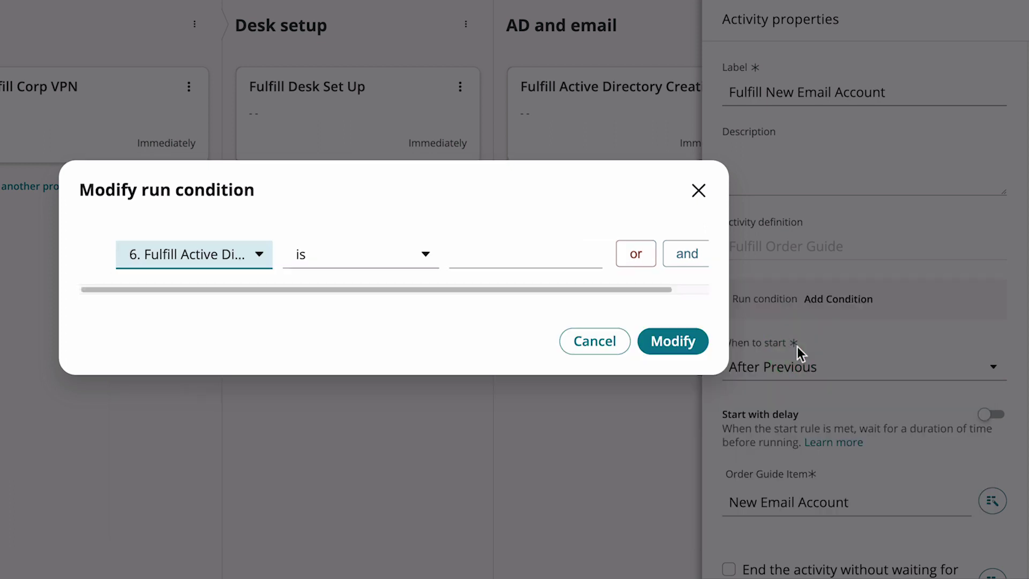
pyautogui.click(561, 259)
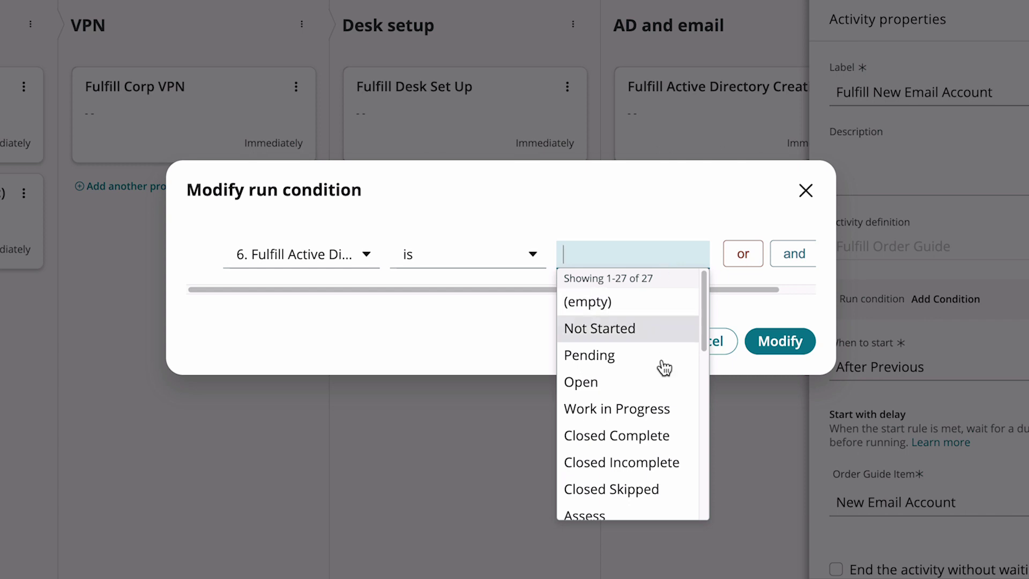
pyautogui.click(653, 434)
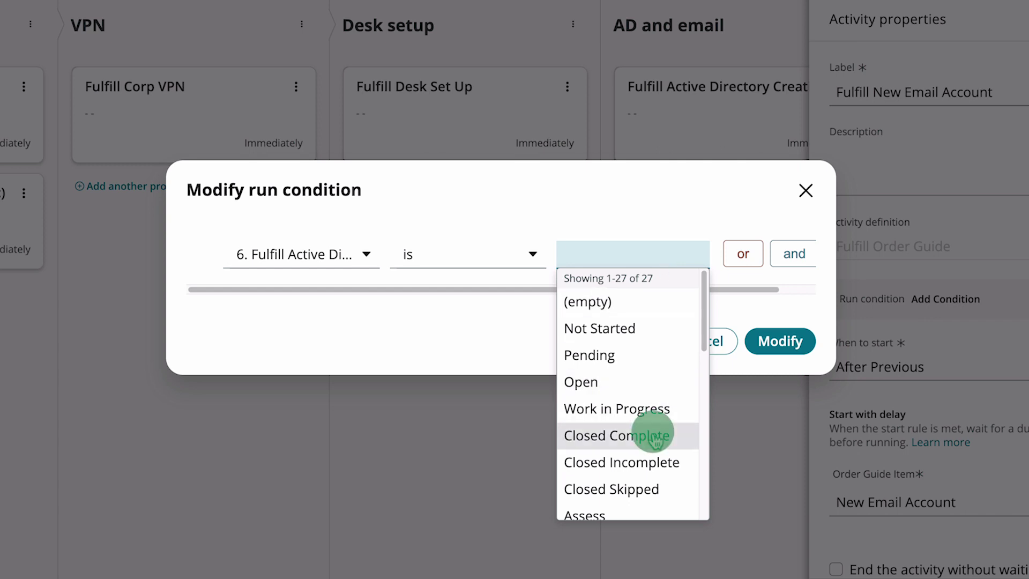
pyautogui.click(761, 351)
pyautogui.click(957, 563)
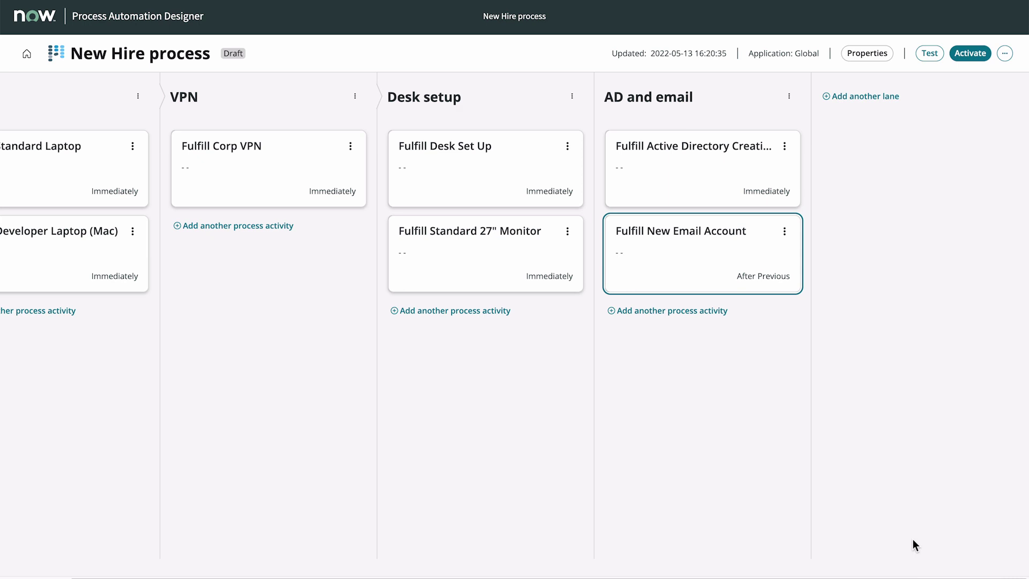
# Open the Fulfill Standard 27" Monitor activity's properties to check its Immediately start timing.
pyautogui.click(546, 259)
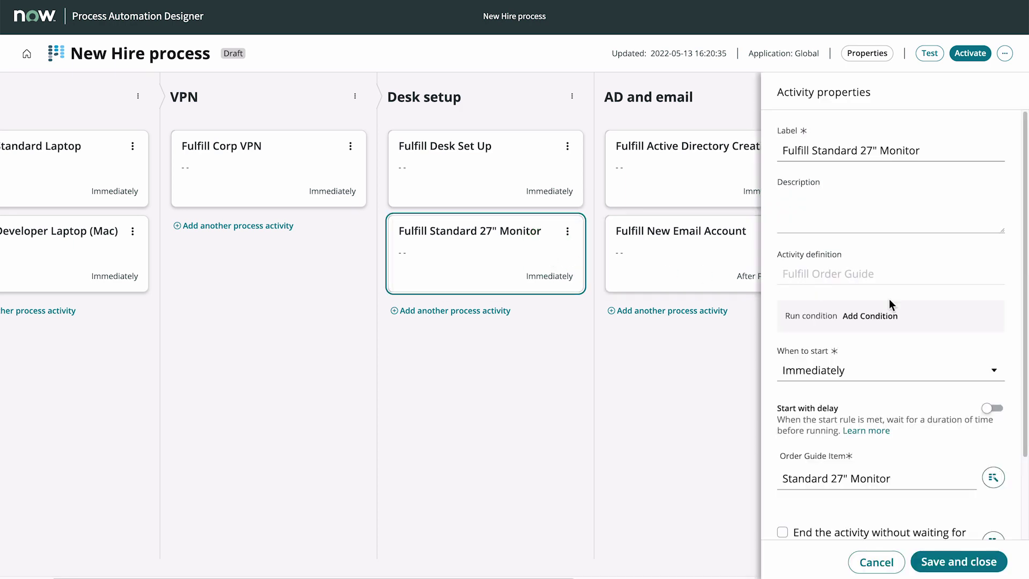
pyautogui.scroll(-2, 997, 402)
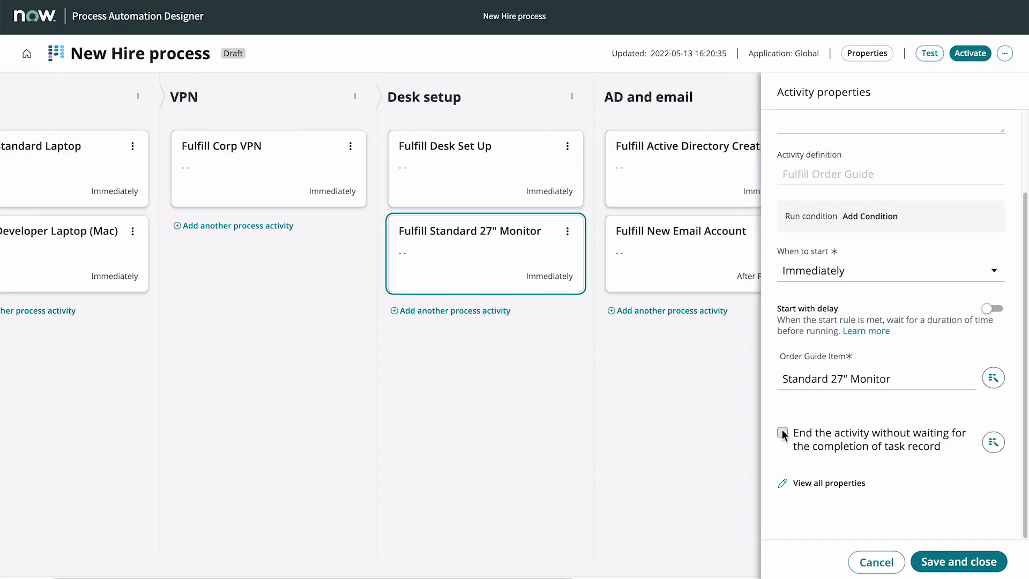
# Browse Desk setup's activity choices without adding one, cancel the monitor properties, and activate the process.
pyautogui.click(501, 311)
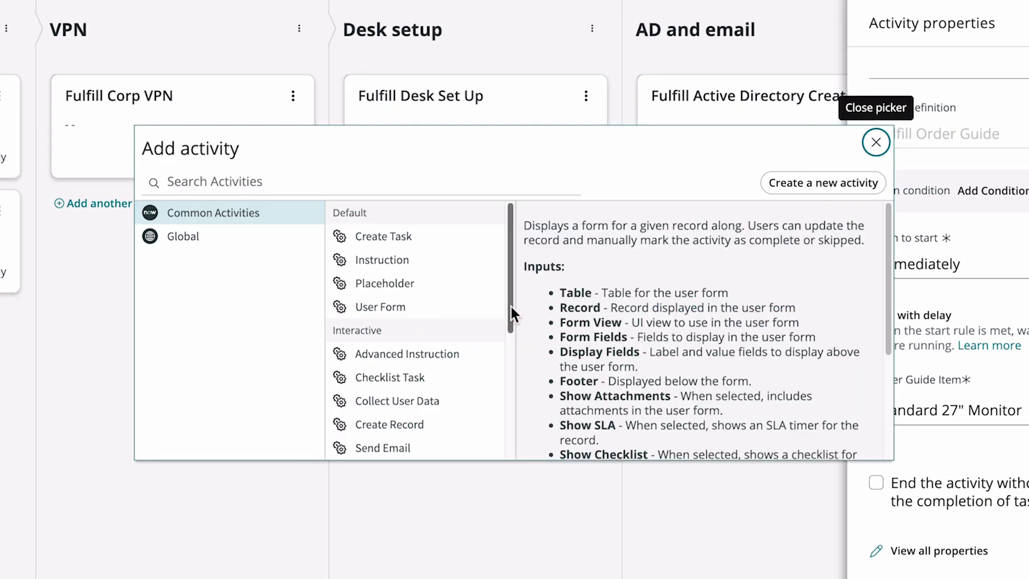
pyautogui.moveTo(510, 316); pyautogui.dragTo(499, 426)
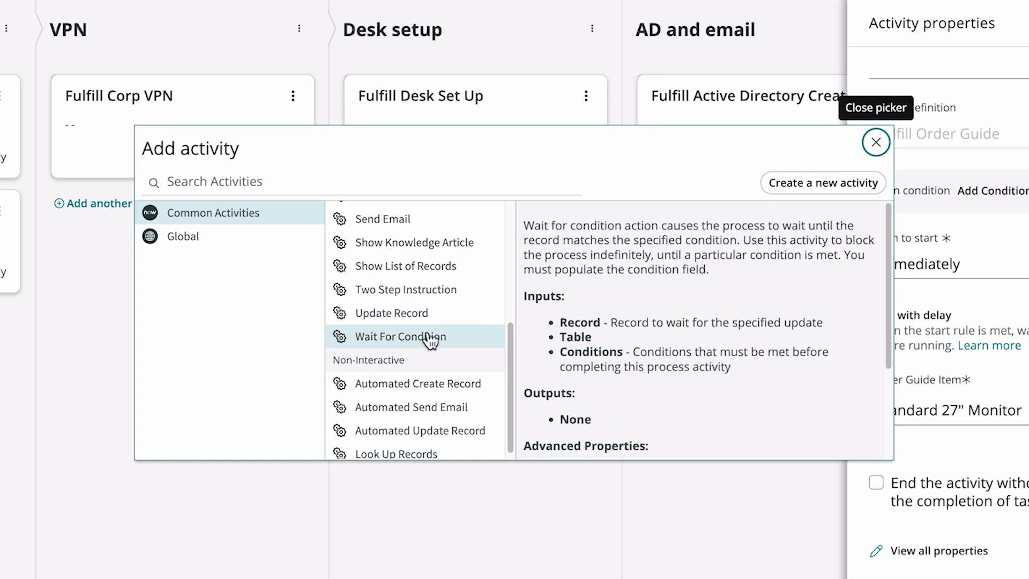
pyautogui.click(876, 142)
pyautogui.click(886, 572)
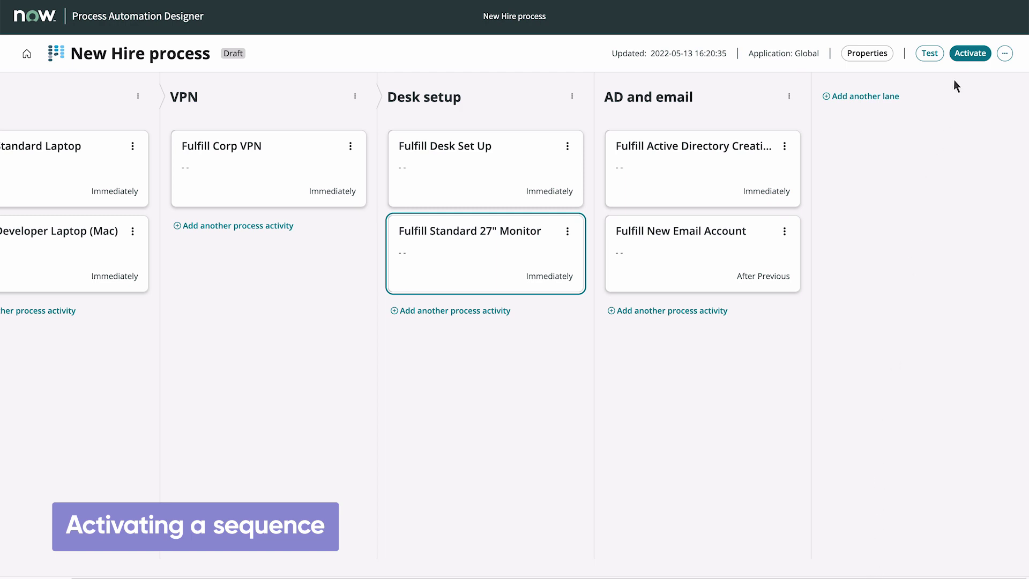
pyautogui.click(968, 54)
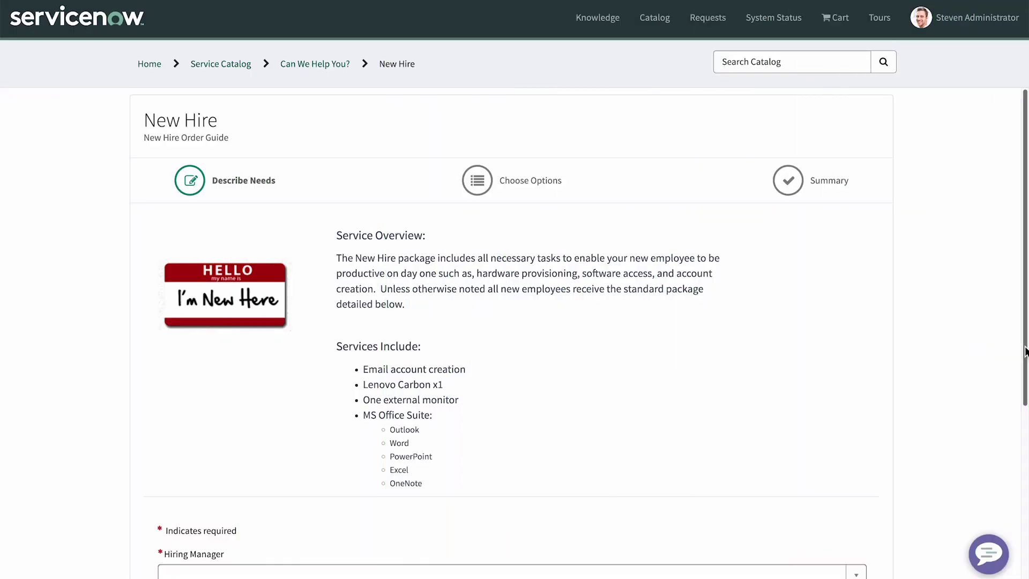
# Scroll down the New Hire order guide's request form.
pyautogui.scroll(-5, 1024, 351)
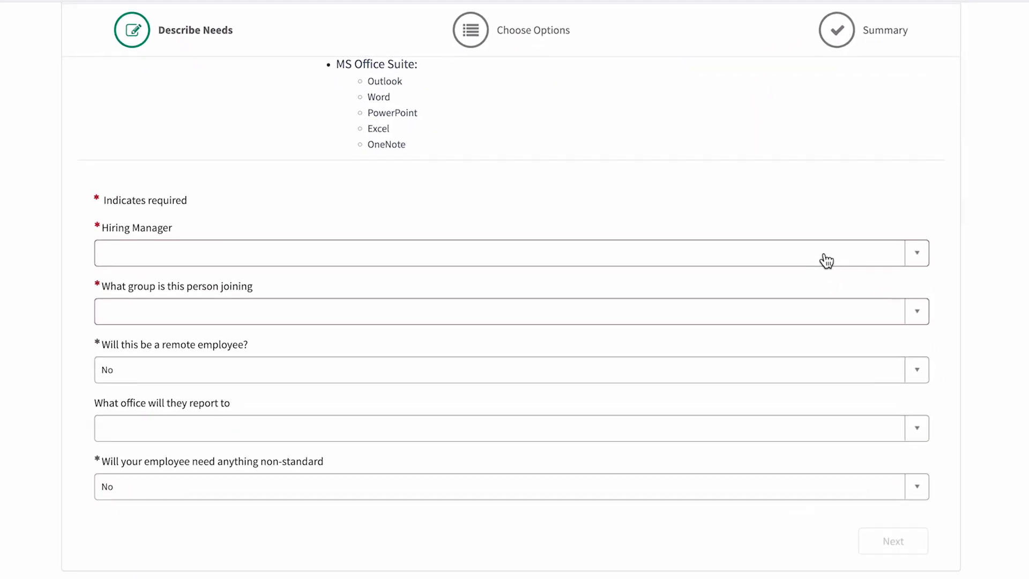
# Pick the hiring manager and set the group to Customer Support, then continue.
pyautogui.click(822, 251)
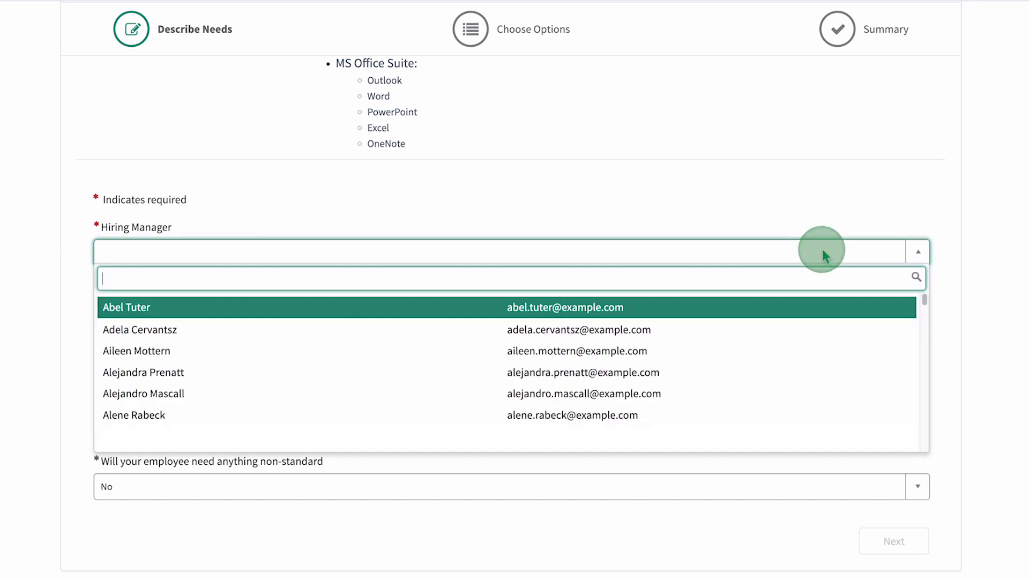
pyautogui.write('Joe')
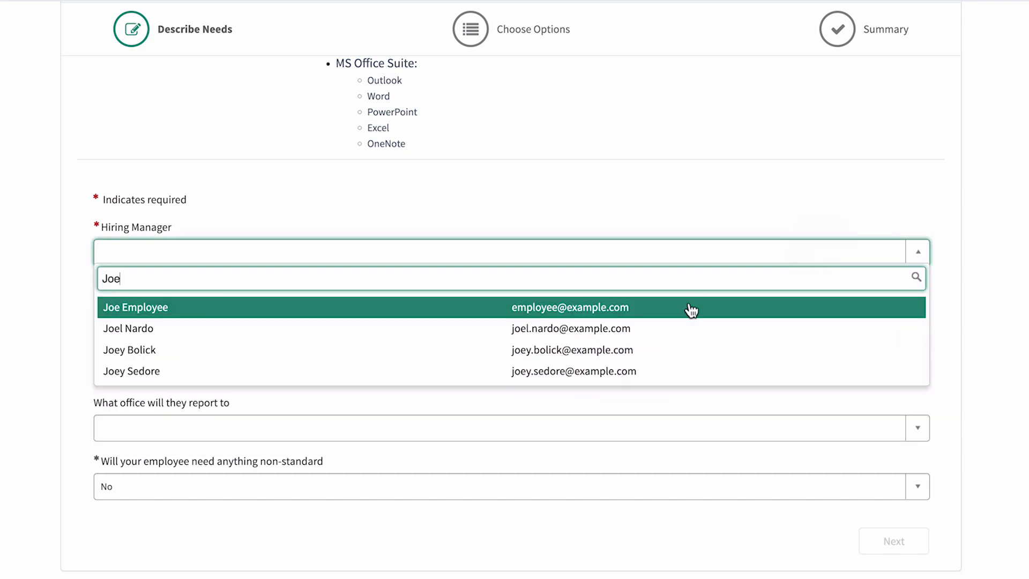
pyautogui.click(689, 307)
pyautogui.click(670, 316)
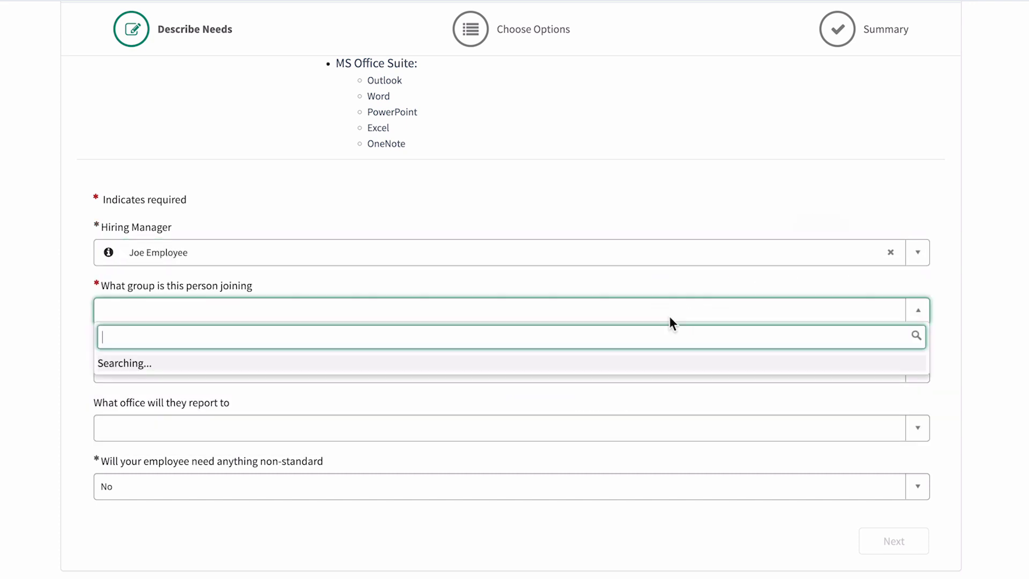
pyautogui.click(623, 367)
pyautogui.click(900, 542)
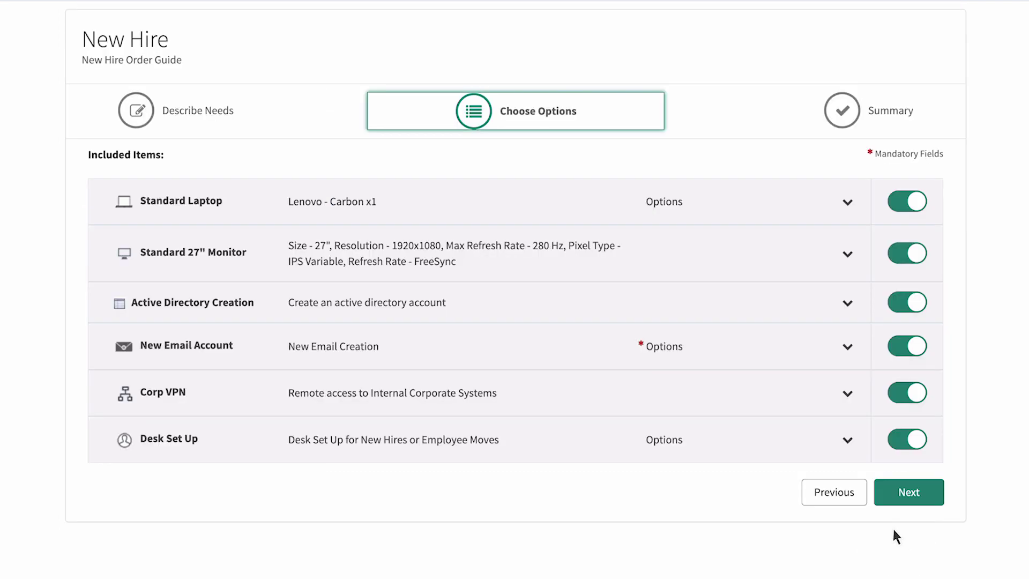
# Enter the preferred email address under New Email Account, reach the Summary and place the order.
pyautogui.click(844, 347)
pyautogui.scroll(-5, 845, 340)
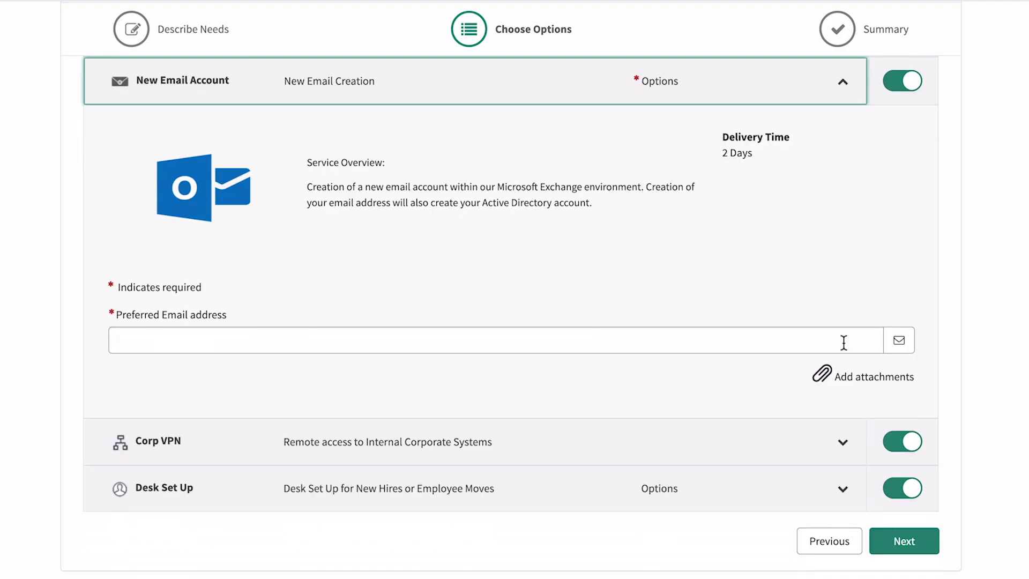
pyautogui.click(755, 345)
pyautogui.write('john.smith@example.com')
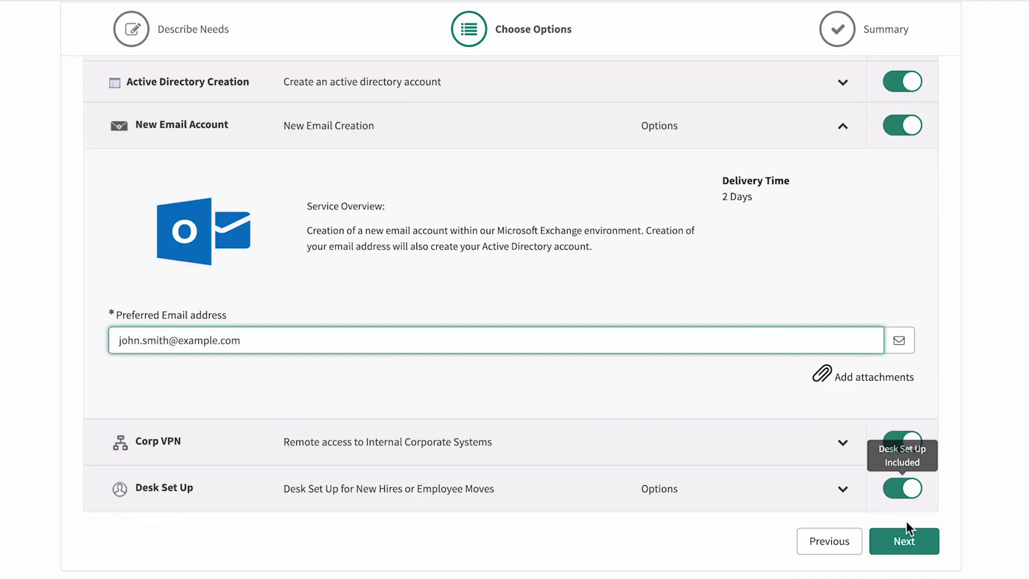
pyautogui.click(905, 542)
pyautogui.click(917, 517)
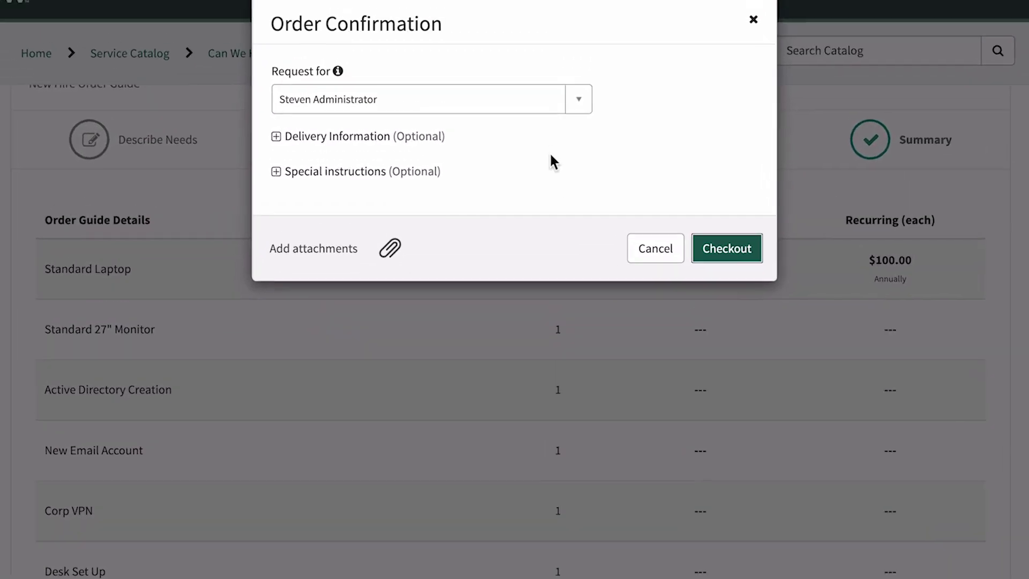
# Set Request for to the new employee and check out the New Hire order.
pyautogui.click(505, 13)
pyautogui.write('joe')
pyautogui.click(484, 207)
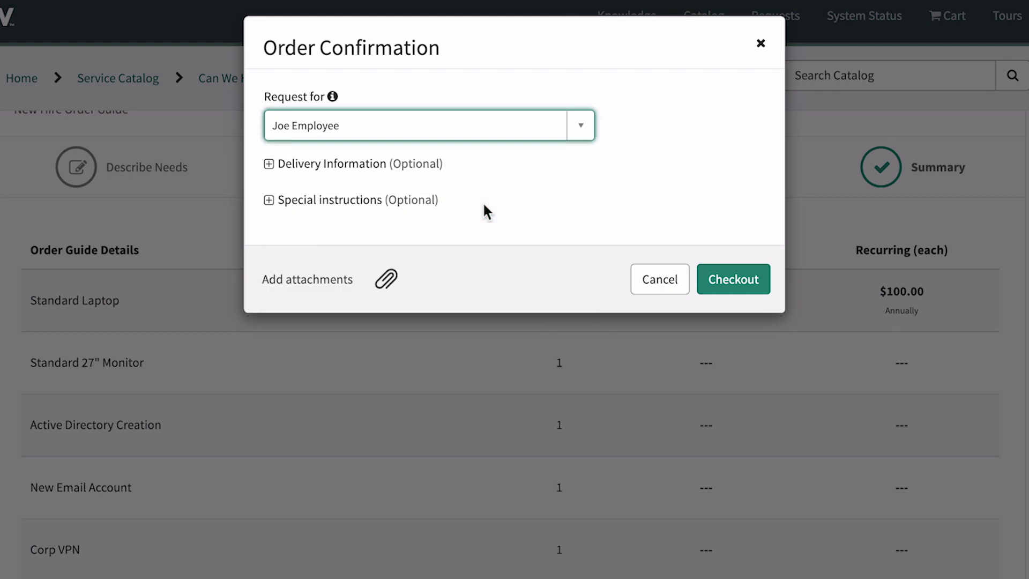
pyautogui.click(716, 258)
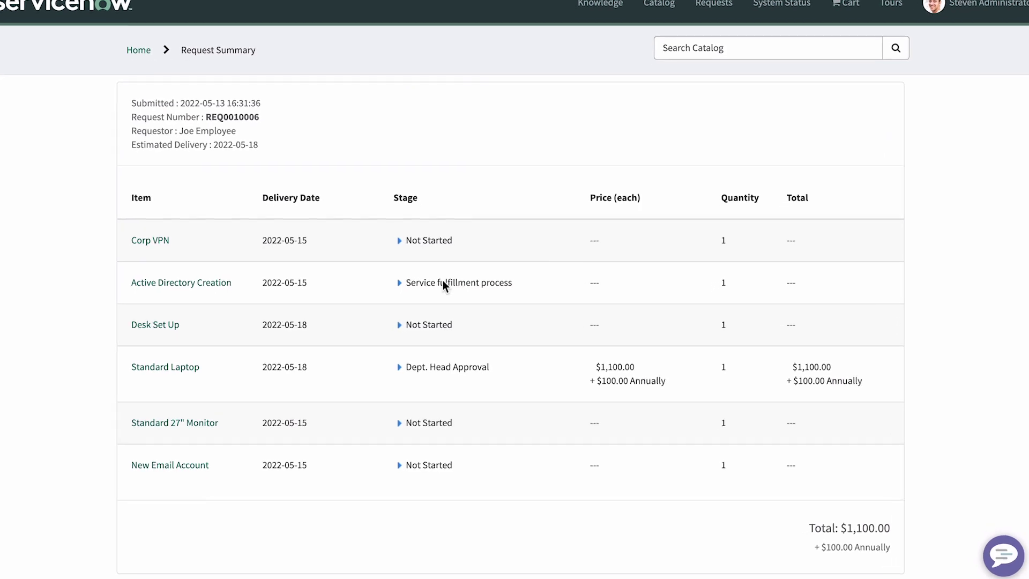
pyautogui.click(403, 371)
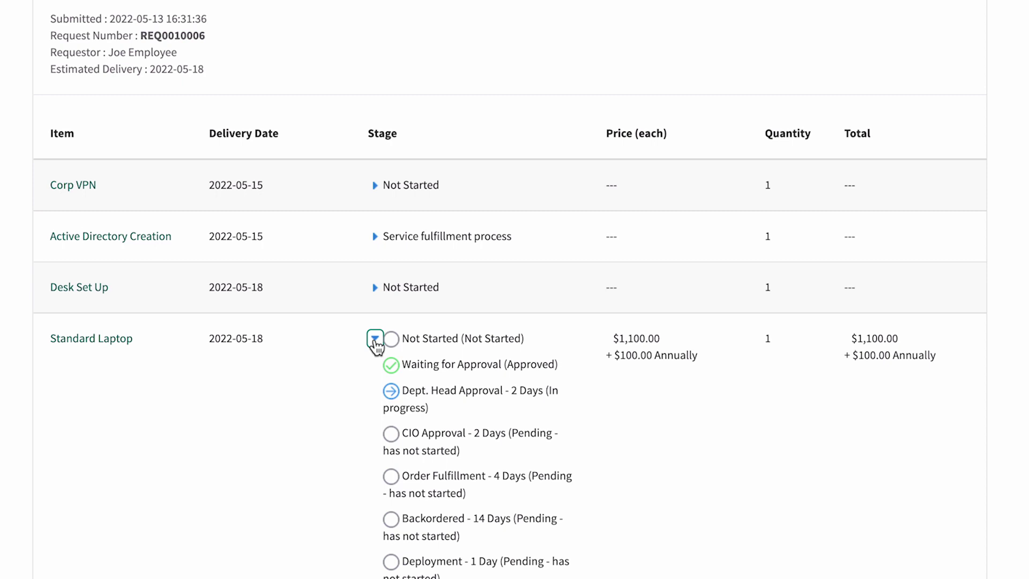
pyautogui.click(376, 341)
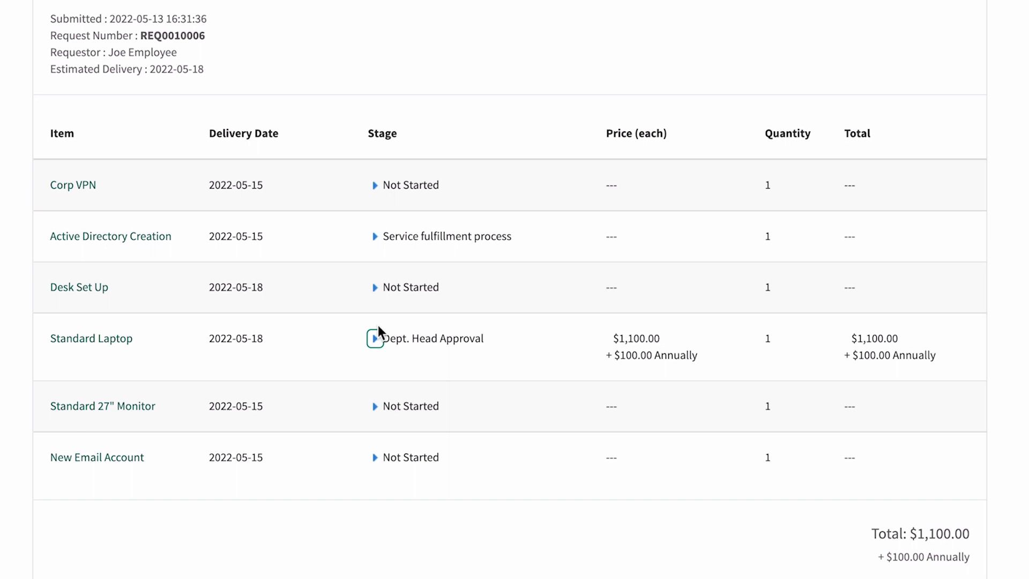
pyautogui.click(375, 238)
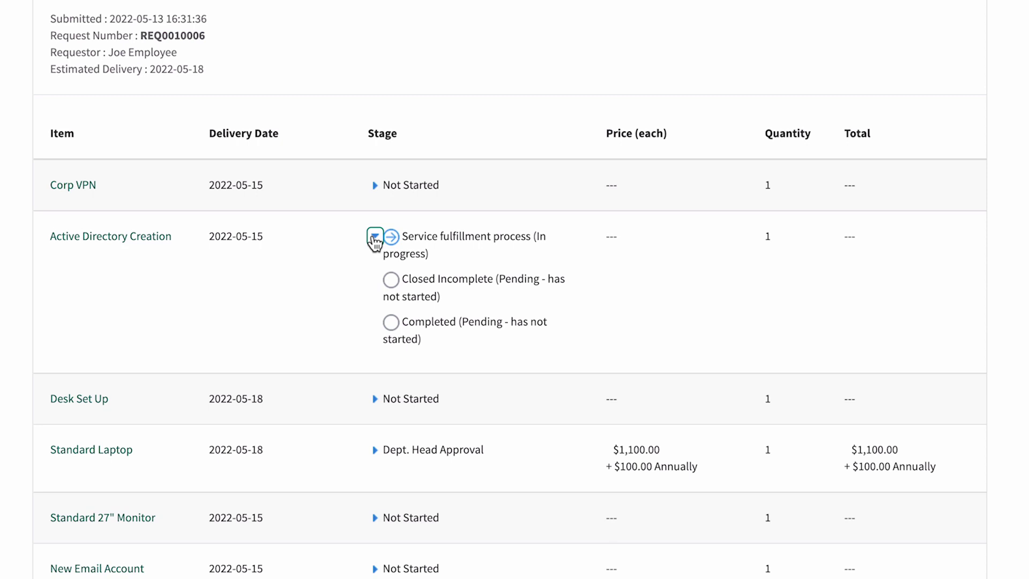
pyautogui.click(375, 238)
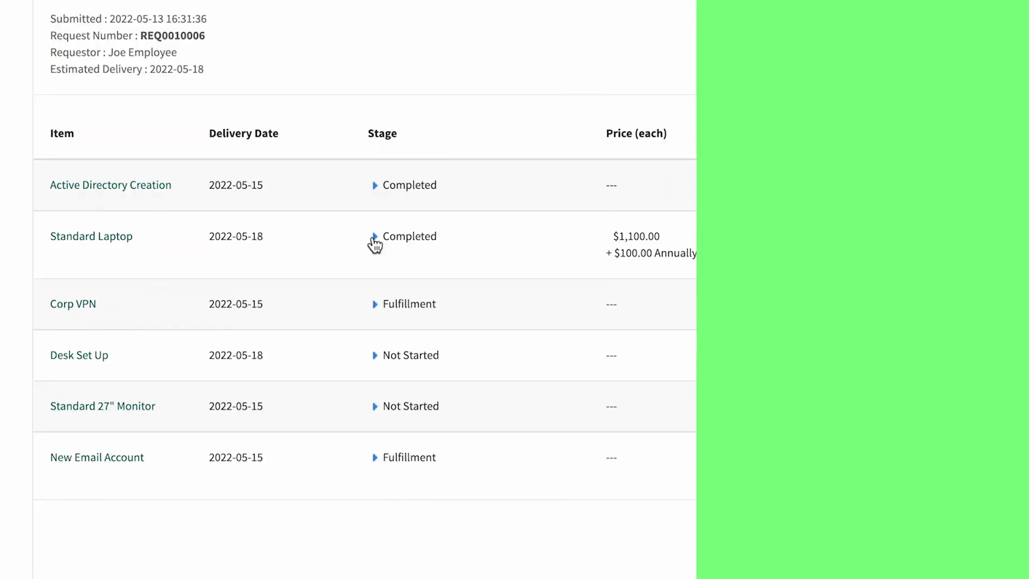